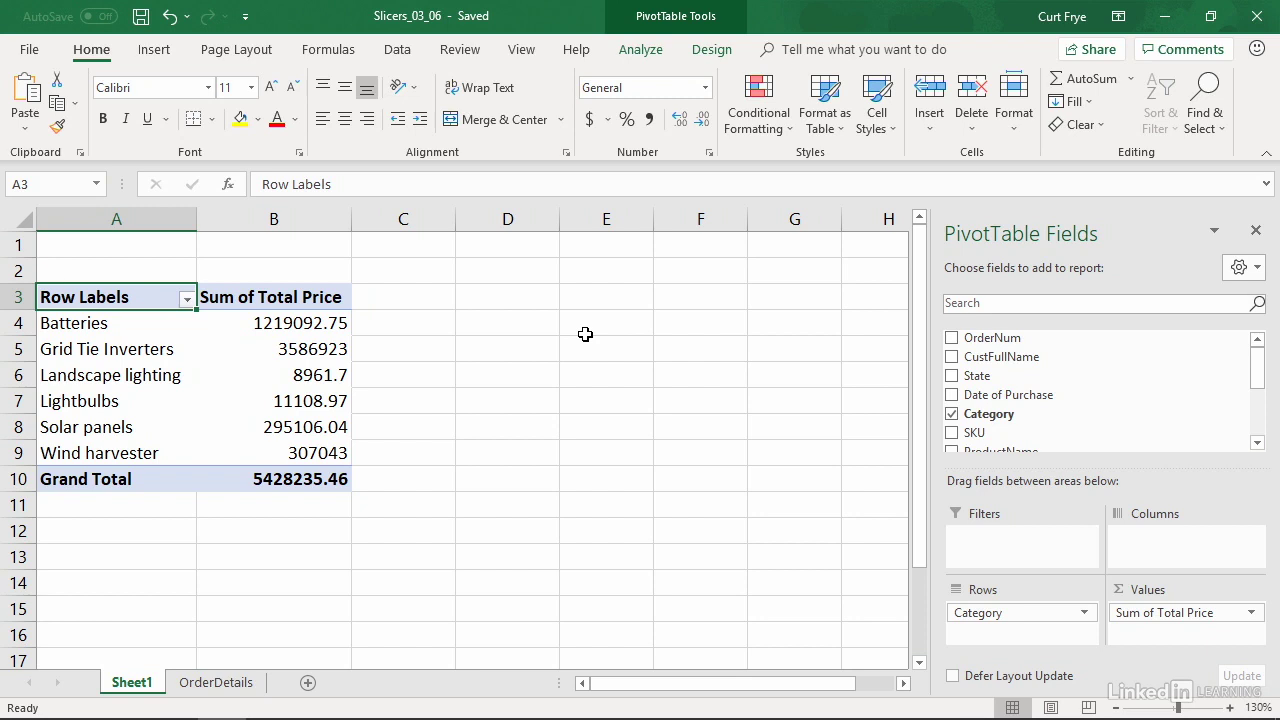
Step: Insert a slicer for the Category field of the PivotTable and move it over columns D to F
{"action": "left_click", "coordinate": [641, 50]}
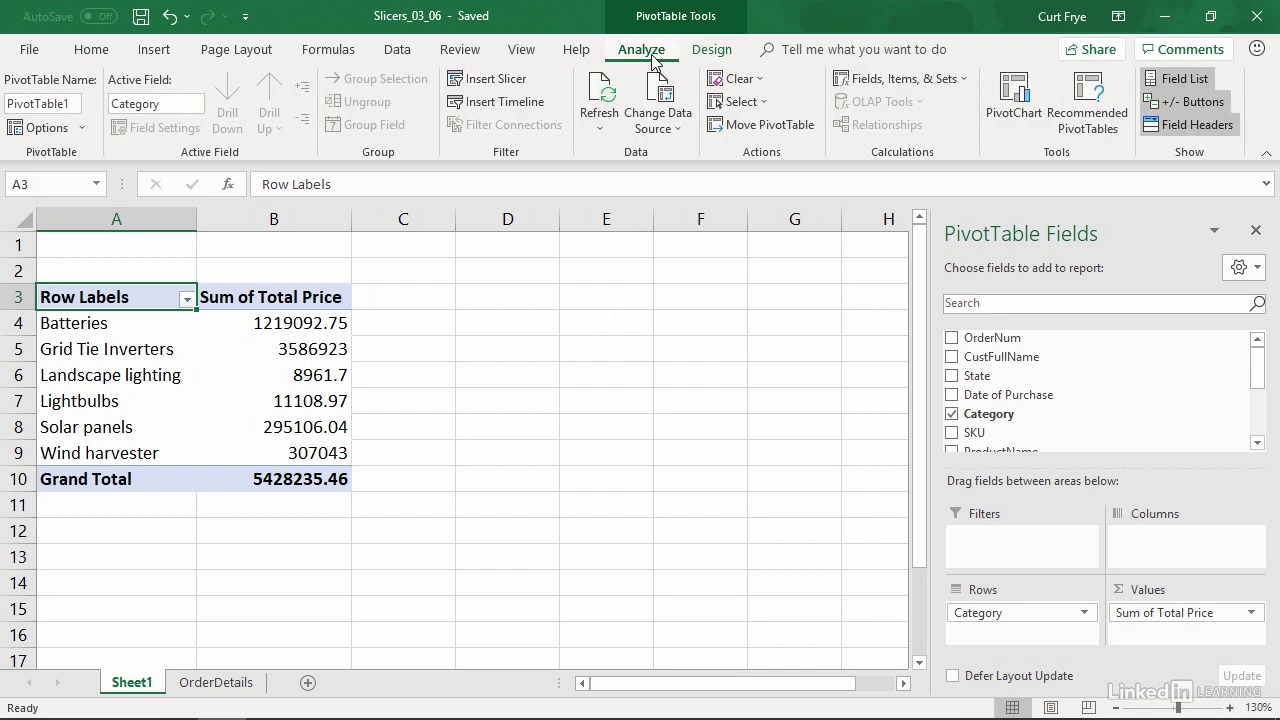
{"action": "left_click", "coordinate": [493, 79]}
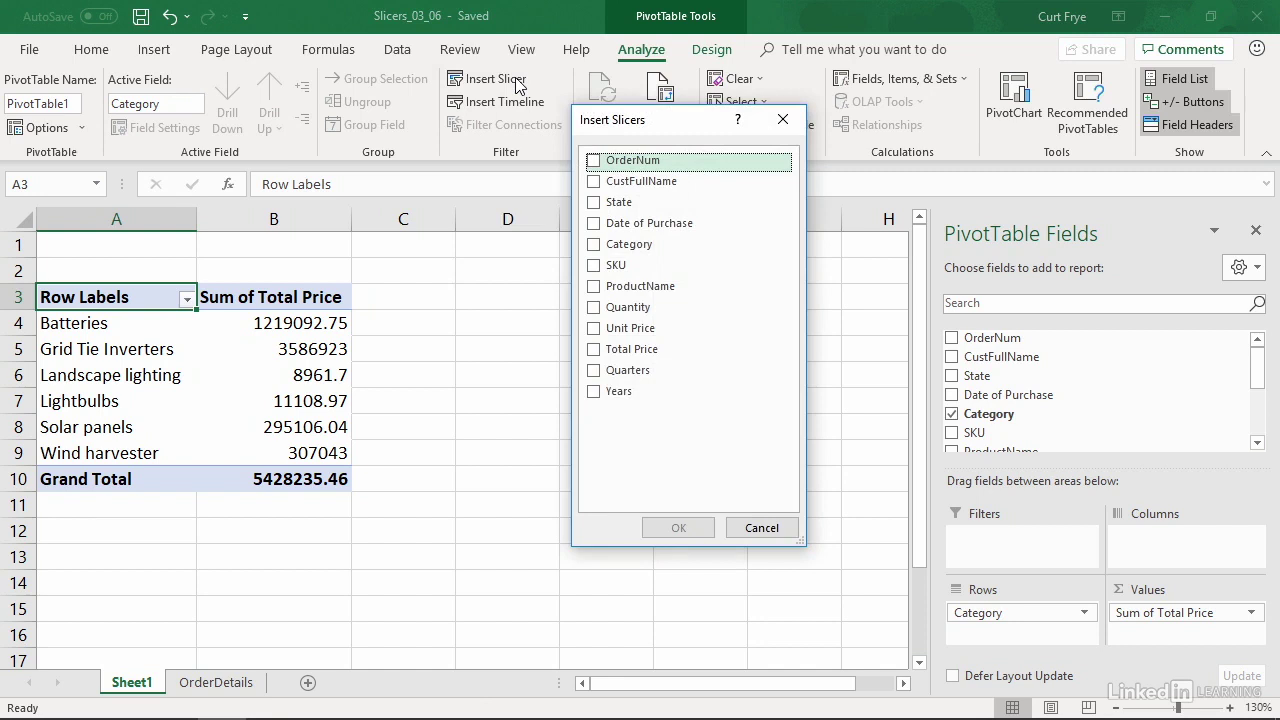
{"action": "left_click", "coordinate": [596, 246]}
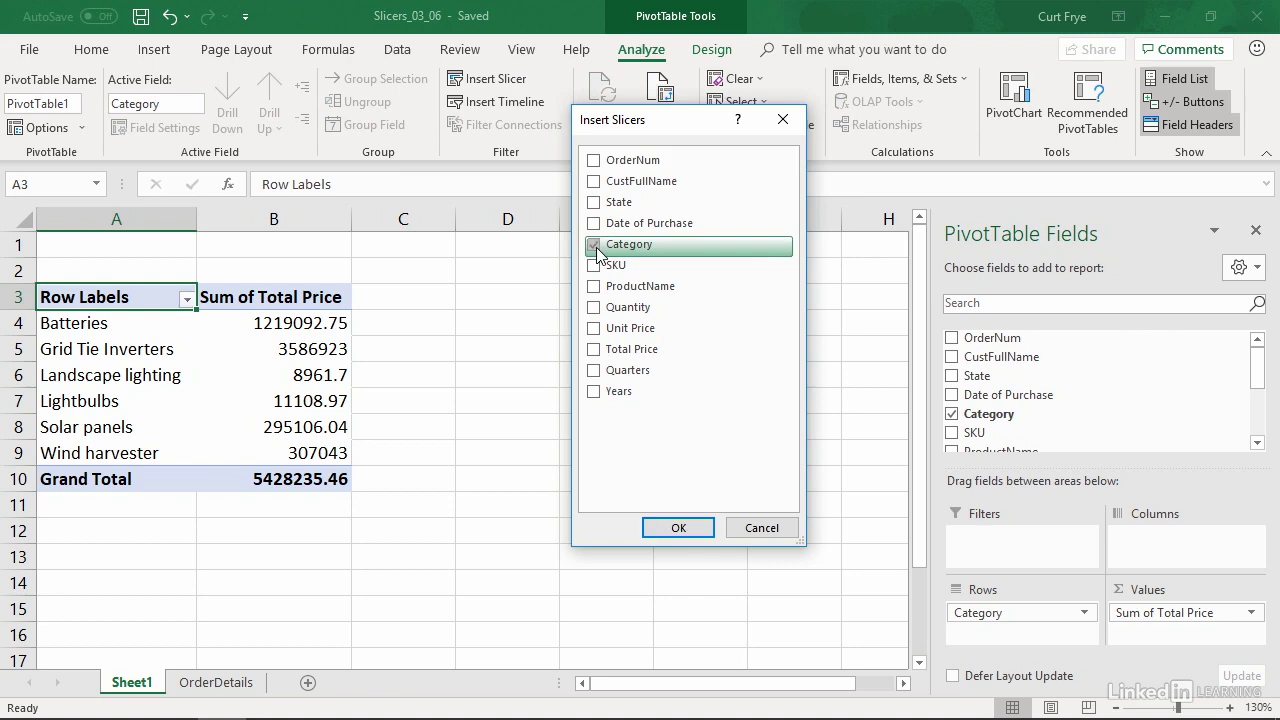
{"action": "left_click", "coordinate": [678, 527]}
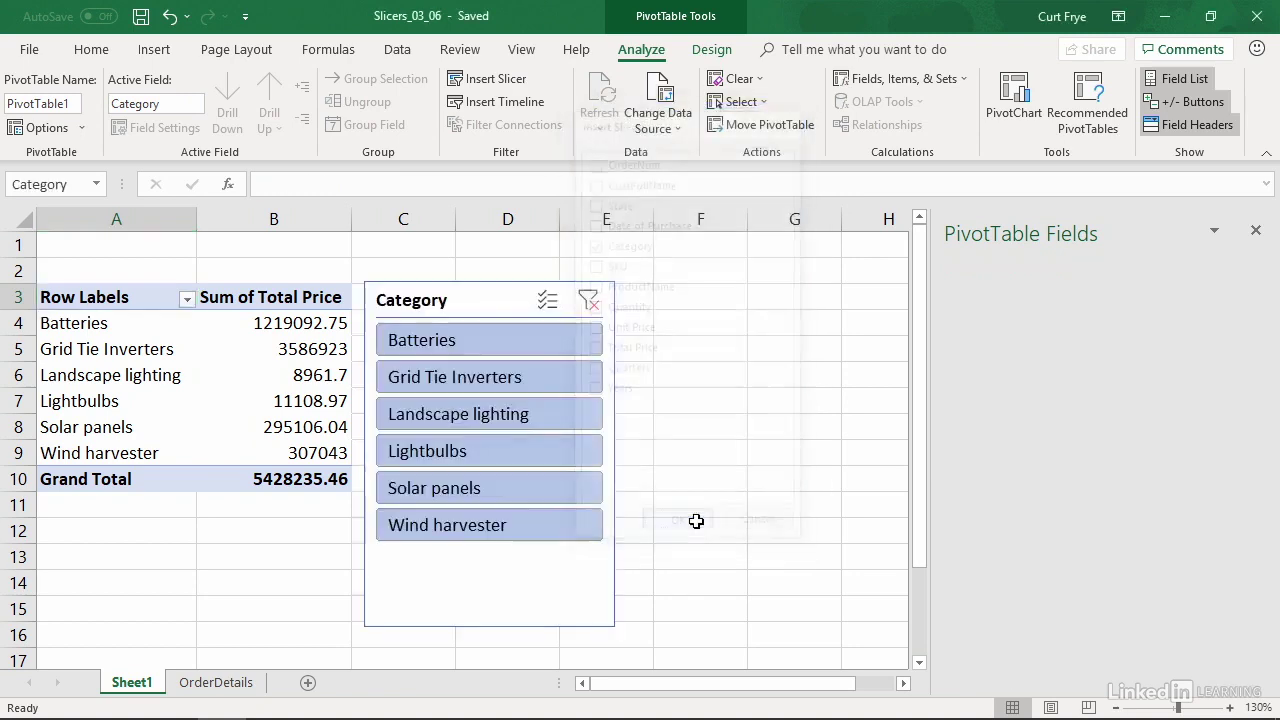
{"action": "left_click_drag", "start_coordinate": [496, 300], "coordinate": [618, 264]}
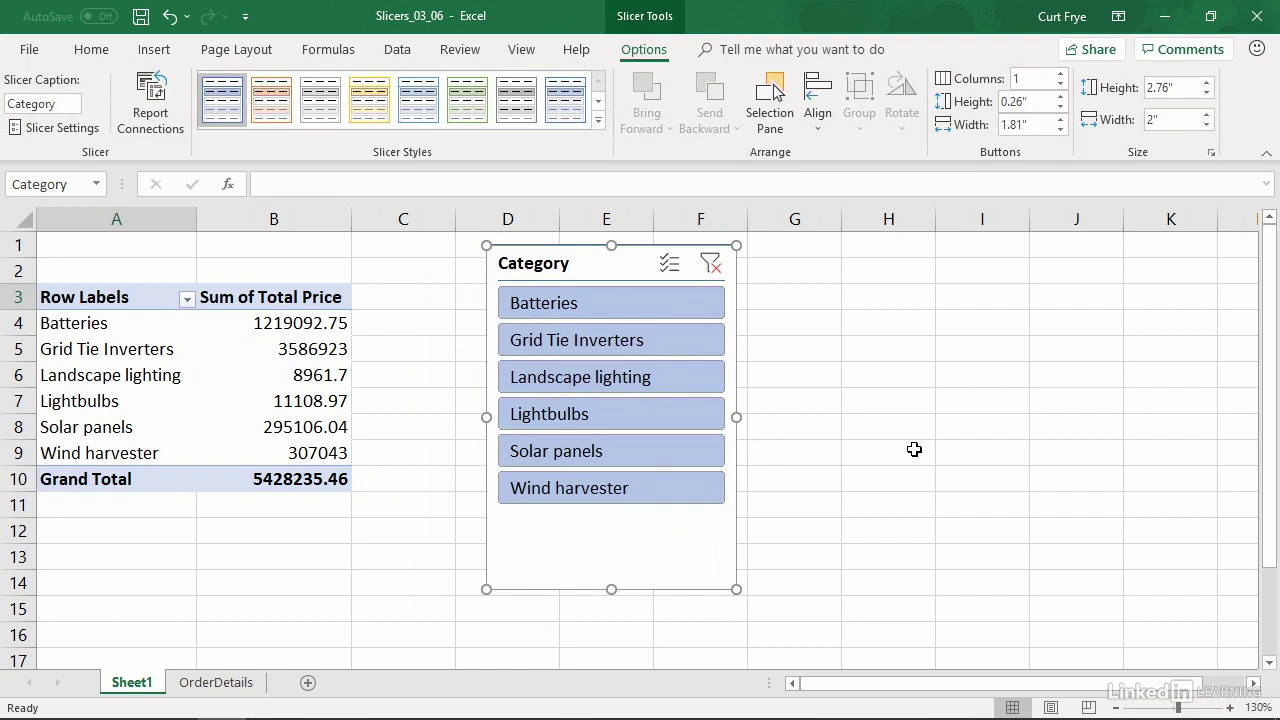
Step: Filter the Category slicer to Landscape lighting, and add Lightbulbs and Batteries using multi-select mode, switching that mode off again
{"action": "left_click", "coordinate": [688, 377]}
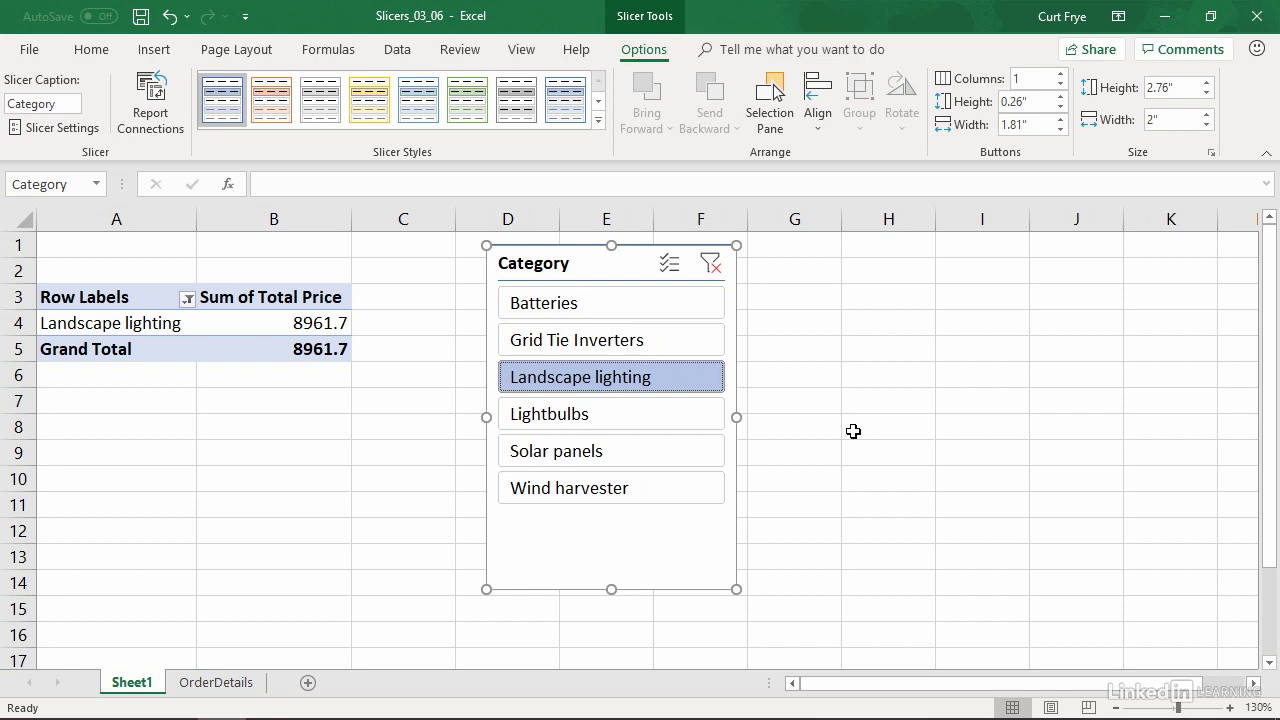
{"action": "left_click", "coordinate": [679, 268]}
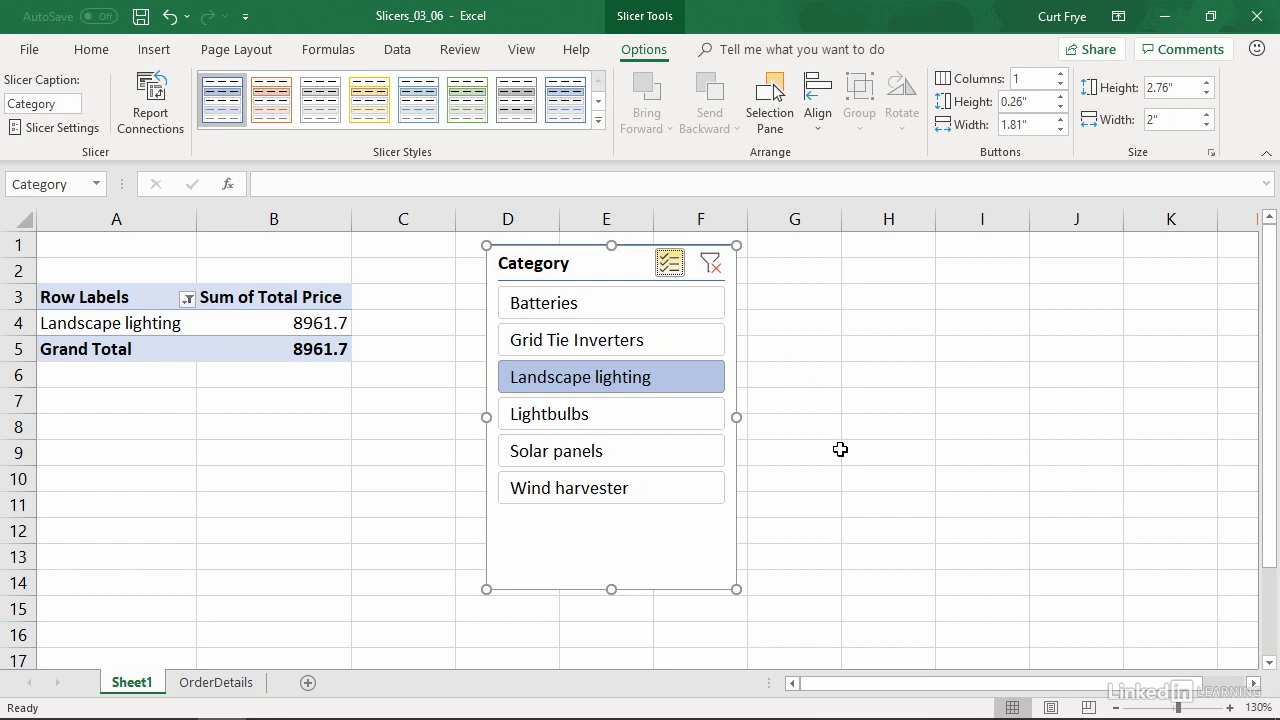
{"action": "left_click", "coordinate": [688, 424]}
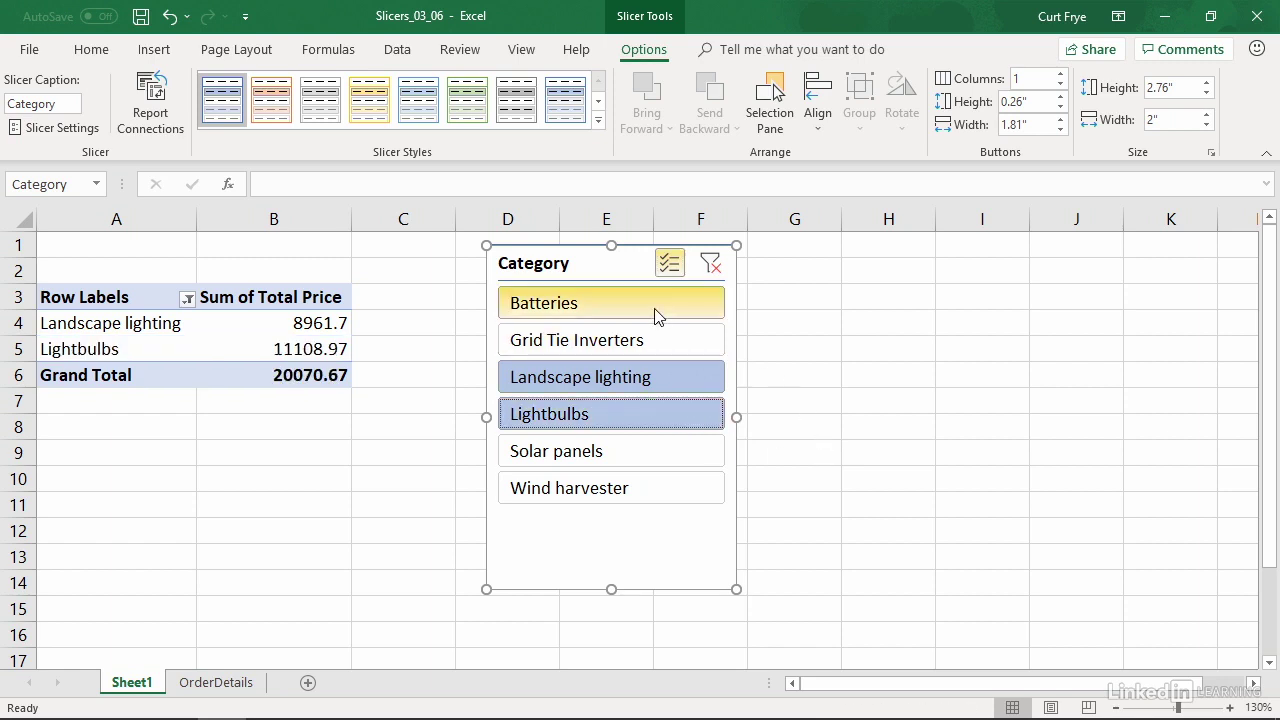
{"action": "left_click", "coordinate": [712, 306]}
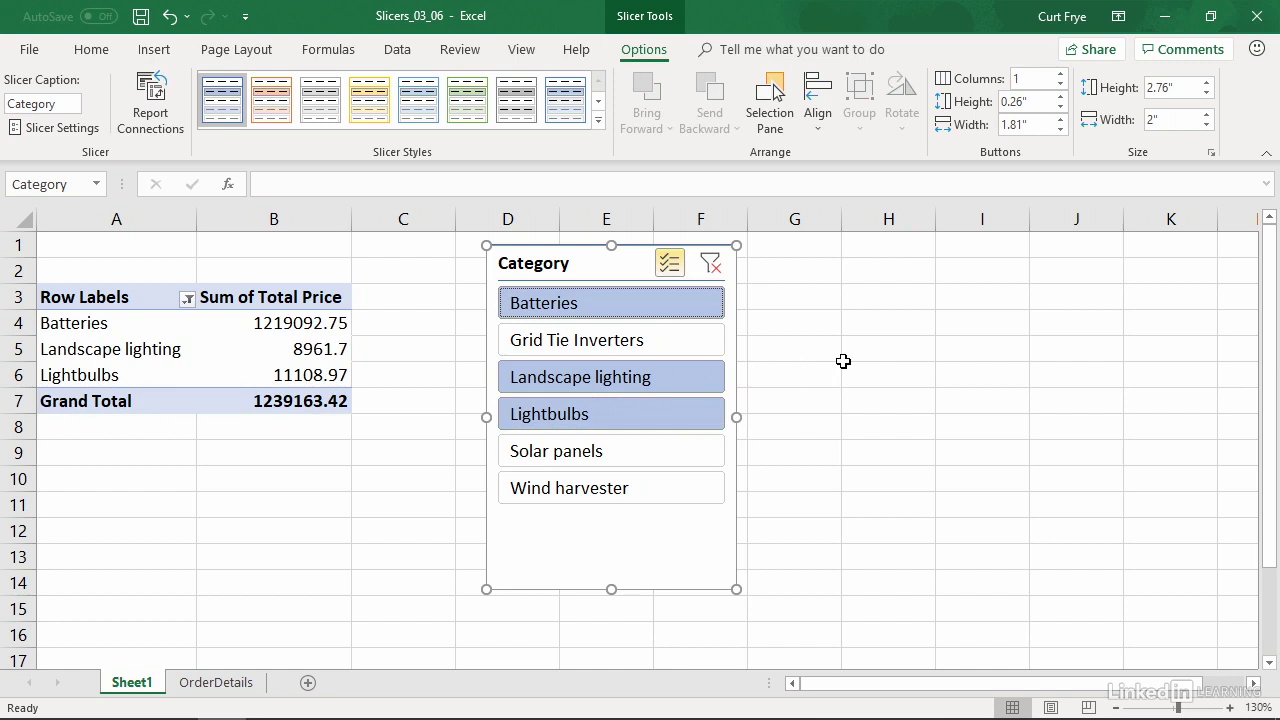
{"action": "left_click", "coordinate": [674, 268]}
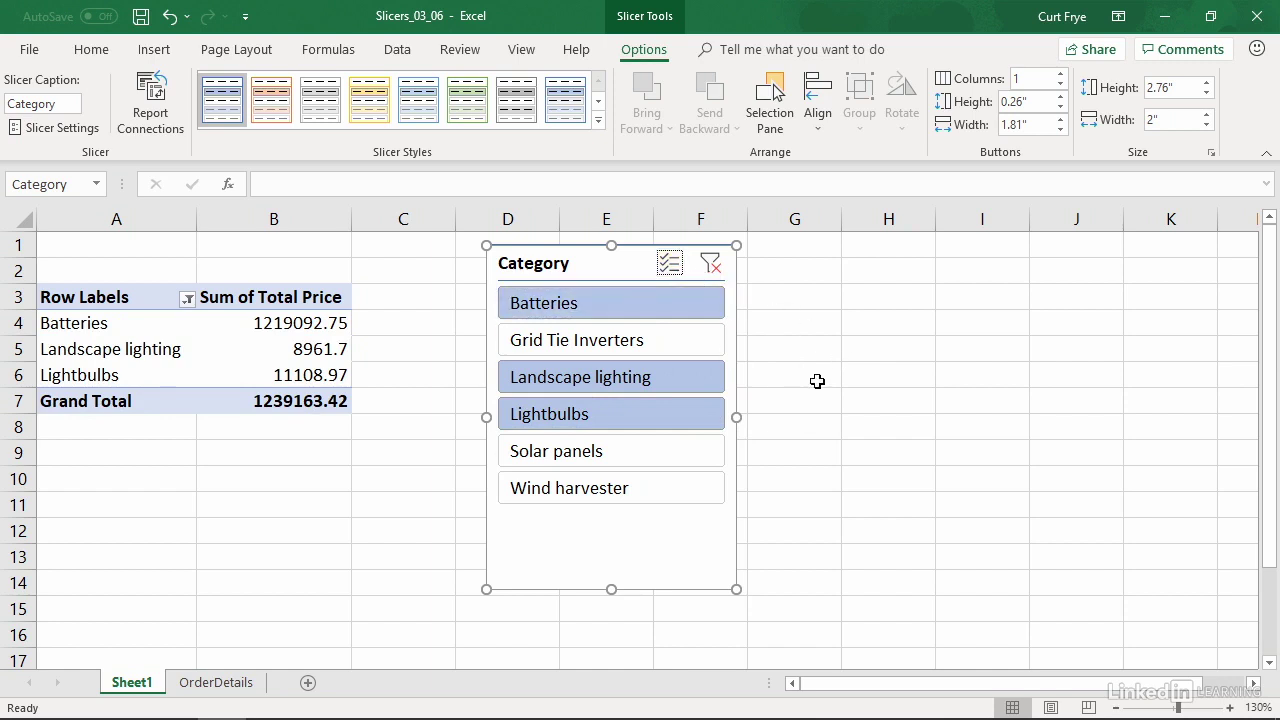
Step: Filter the Category slicer to only Wind harvester and add Batteries to the selection
{"action": "left_click", "coordinate": [655, 495]}
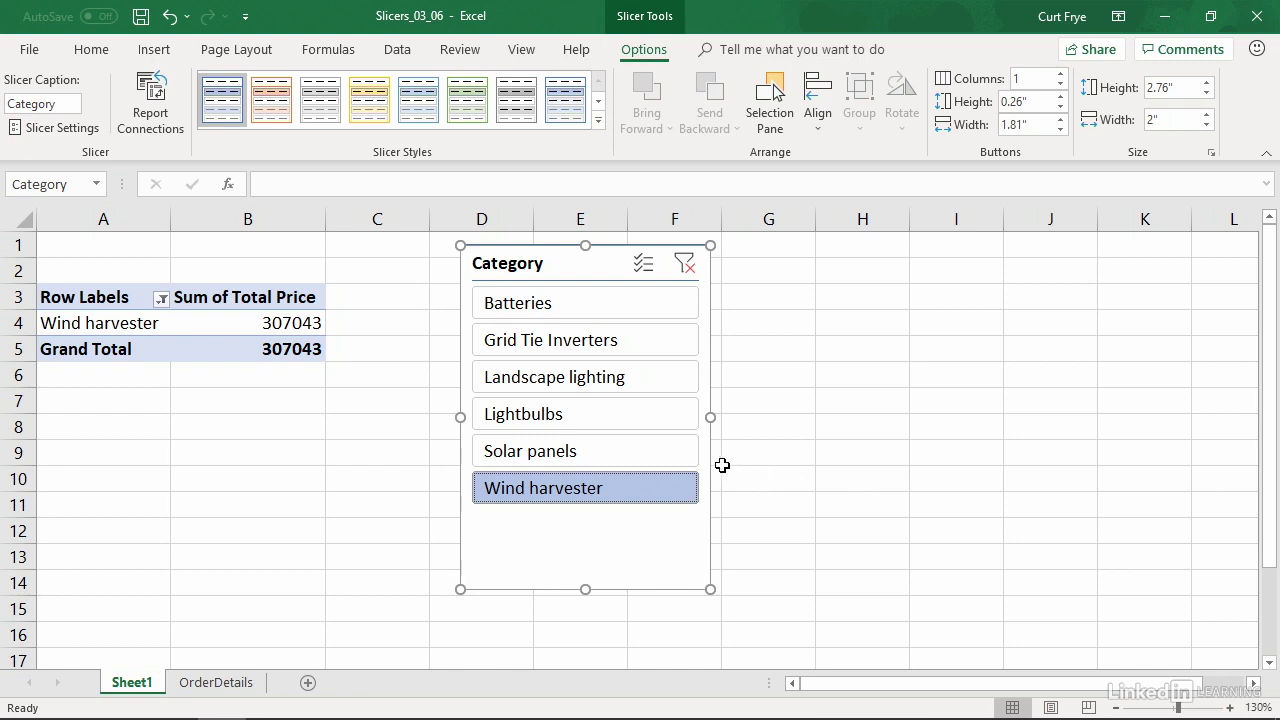
{"action": "left_click", "coordinate": [618, 301], "text": "ctrl"}
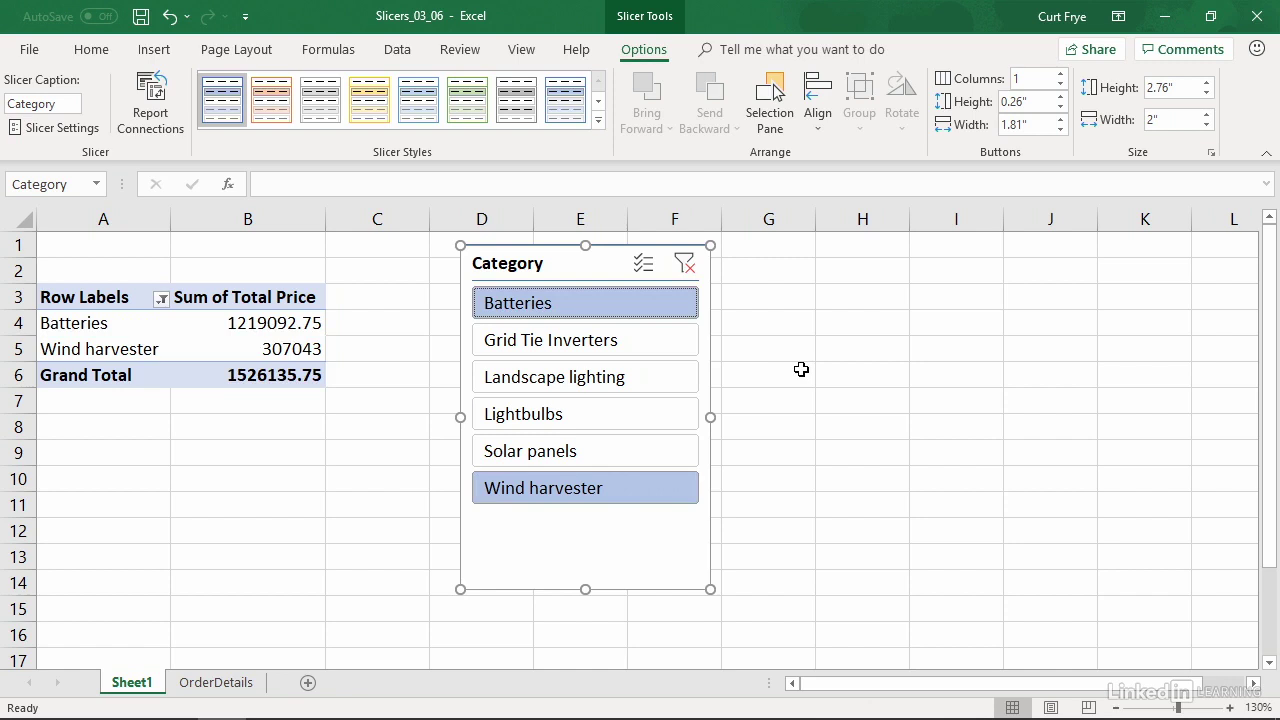
Step: Select the adjacent categories from Grid Tie Inverters through Lightbulbs in the Category slicer, and clear its filter
{"action": "left_click", "coordinate": [629, 355]}
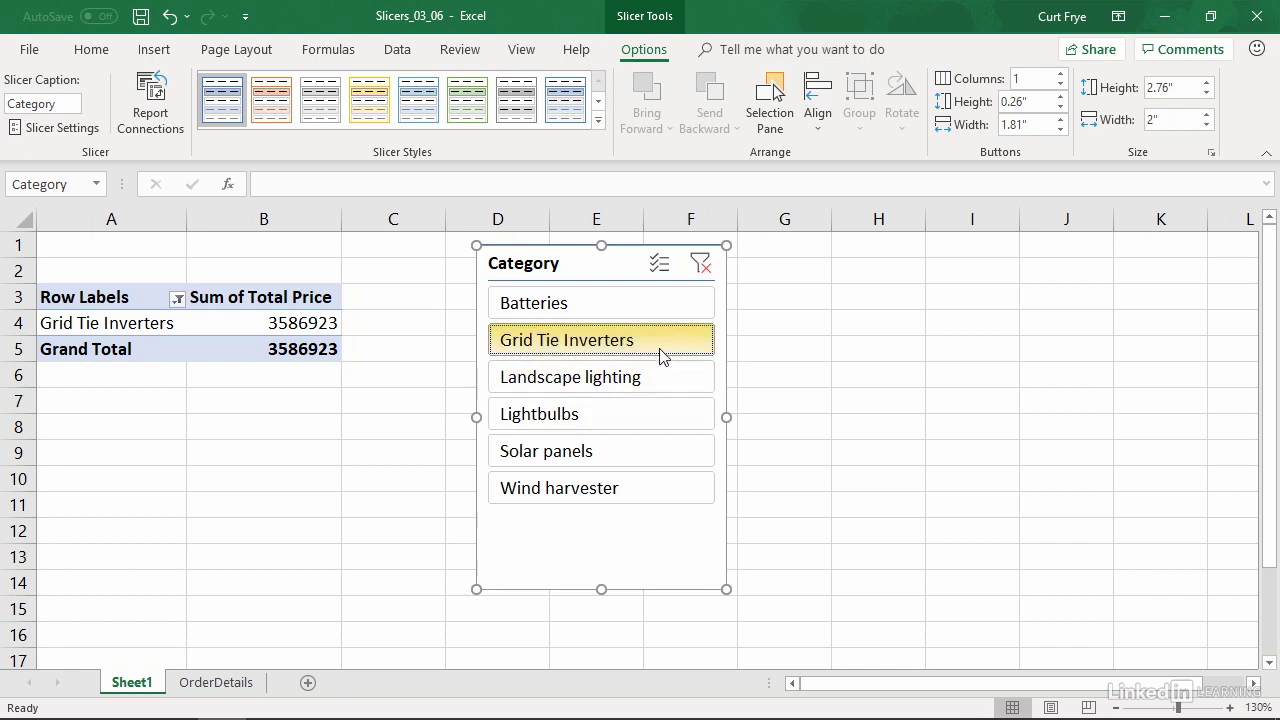
{"action": "left_click", "coordinate": [658, 418], "text": "shift"}
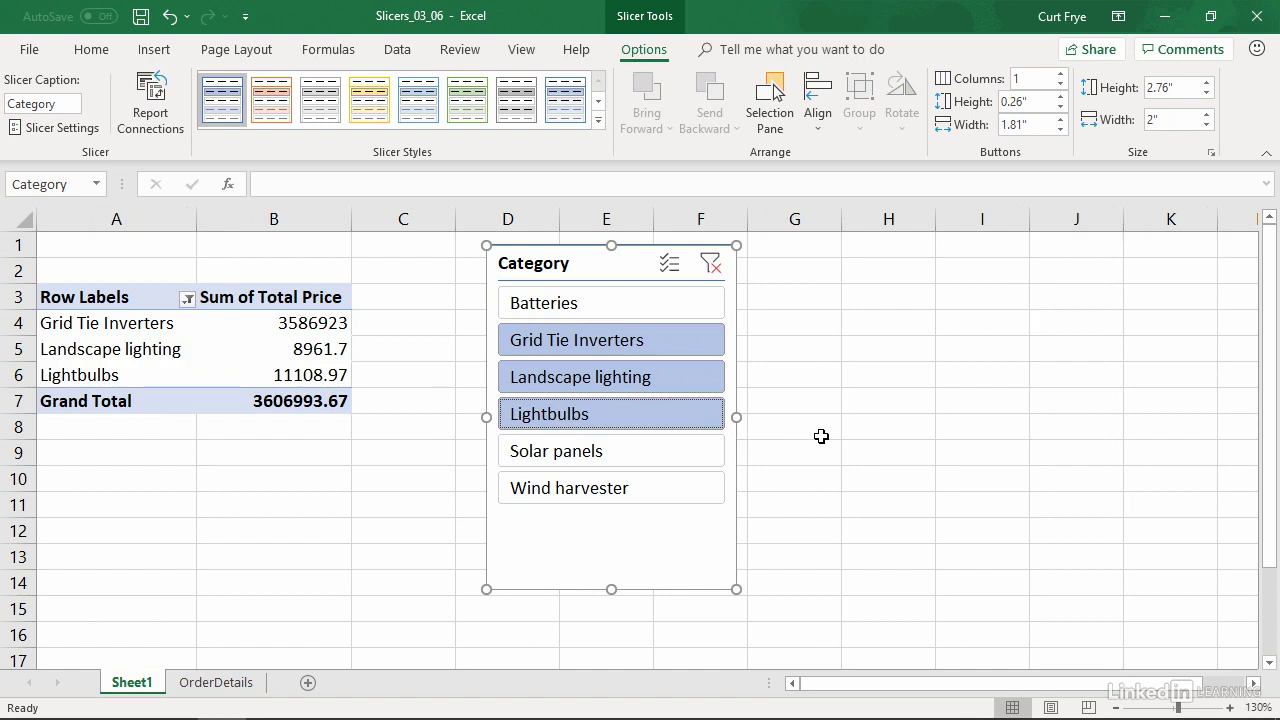
{"action": "left_click", "coordinate": [711, 264]}
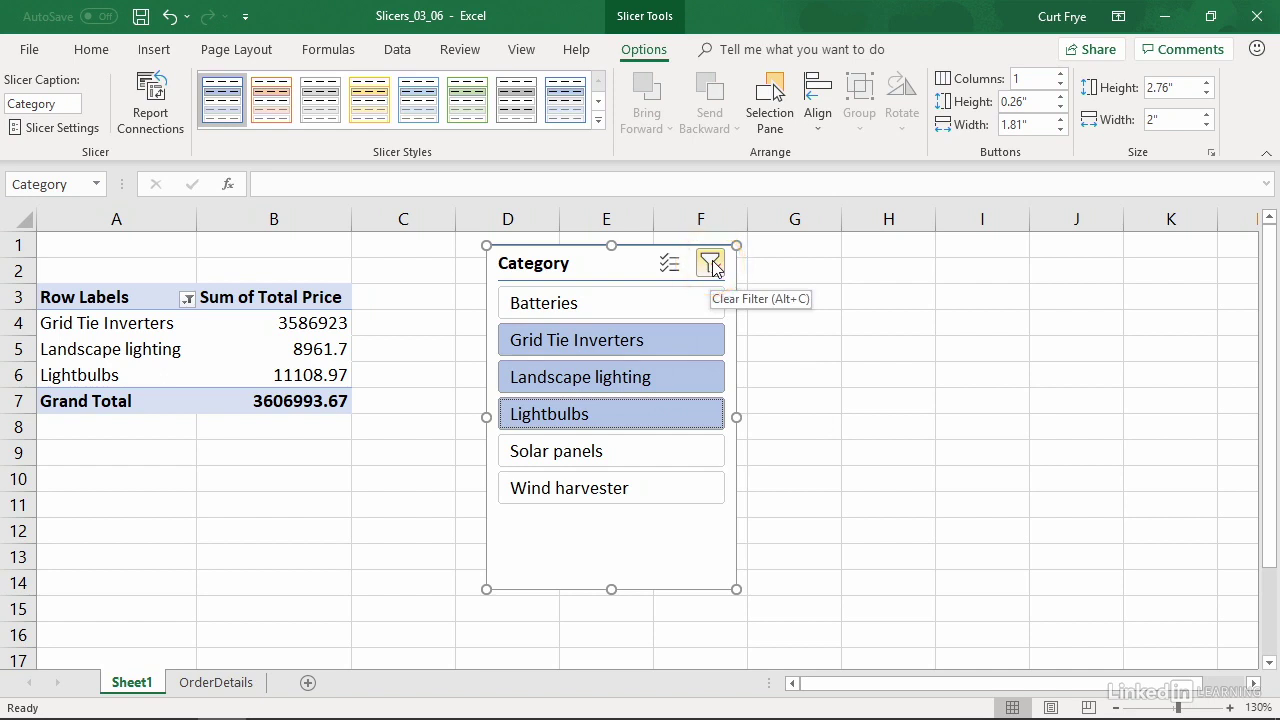
{"action": "left_click", "coordinate": [711, 264]}
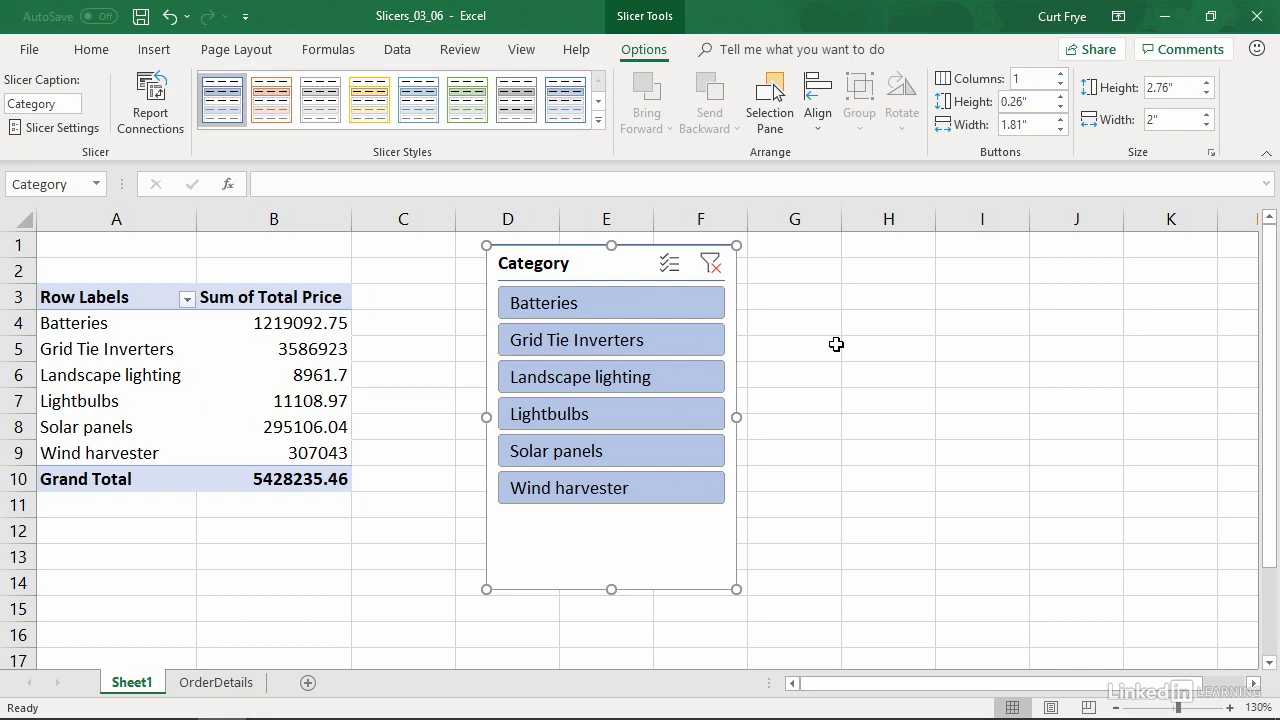
Step: Insert a second slicer for the Quantity field and place it beside the Category slicer over columns G to I
{"action": "left_click", "coordinate": [302, 348]}
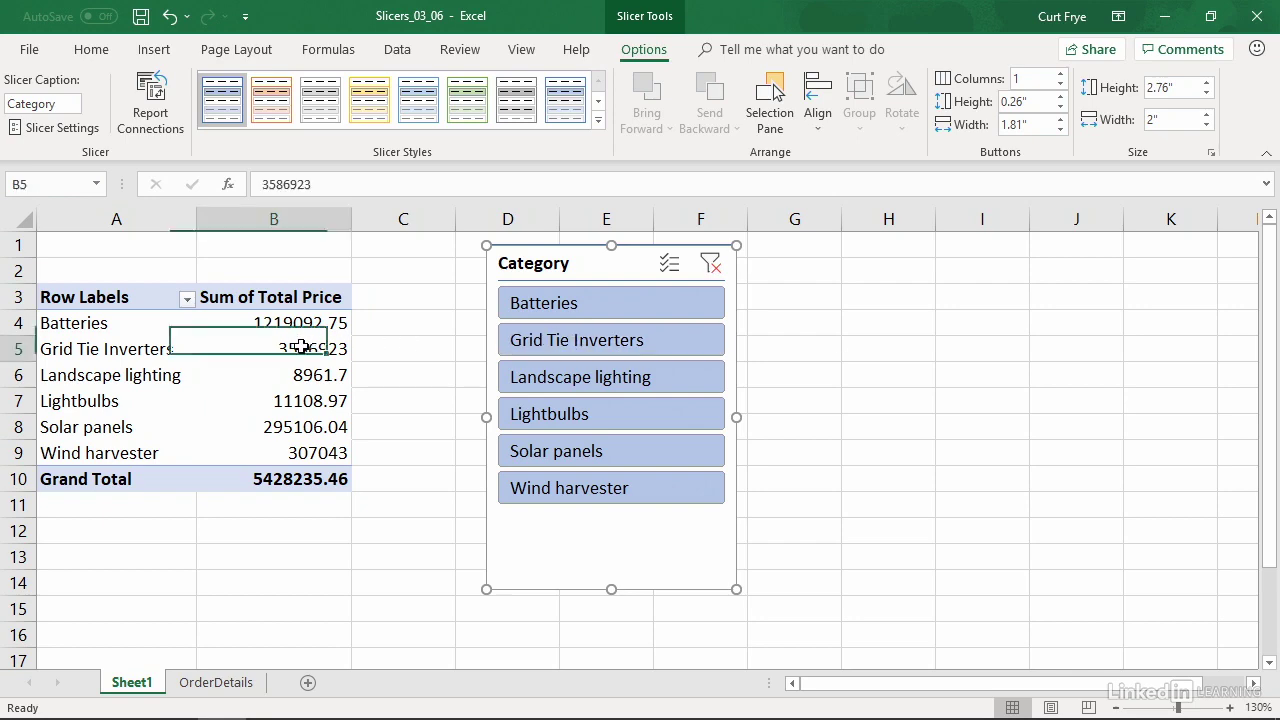
{"action": "left_click", "coordinate": [637, 52]}
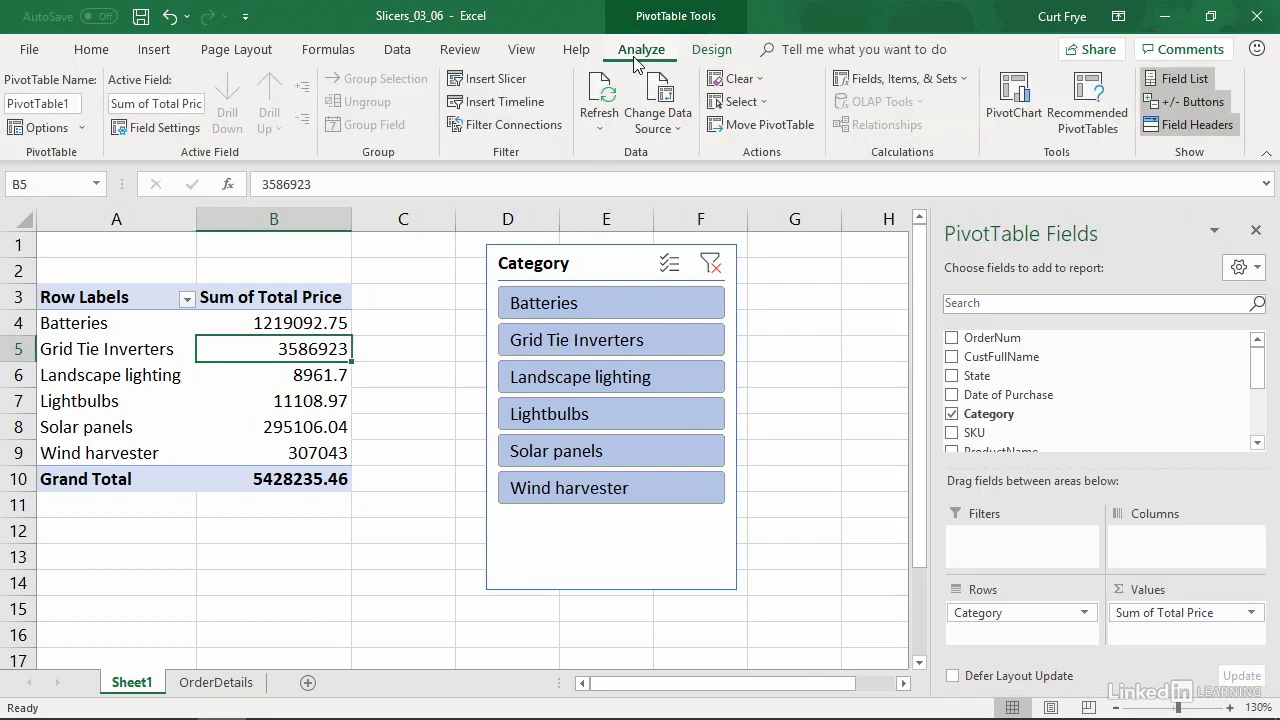
{"action": "left_click", "coordinate": [523, 84]}
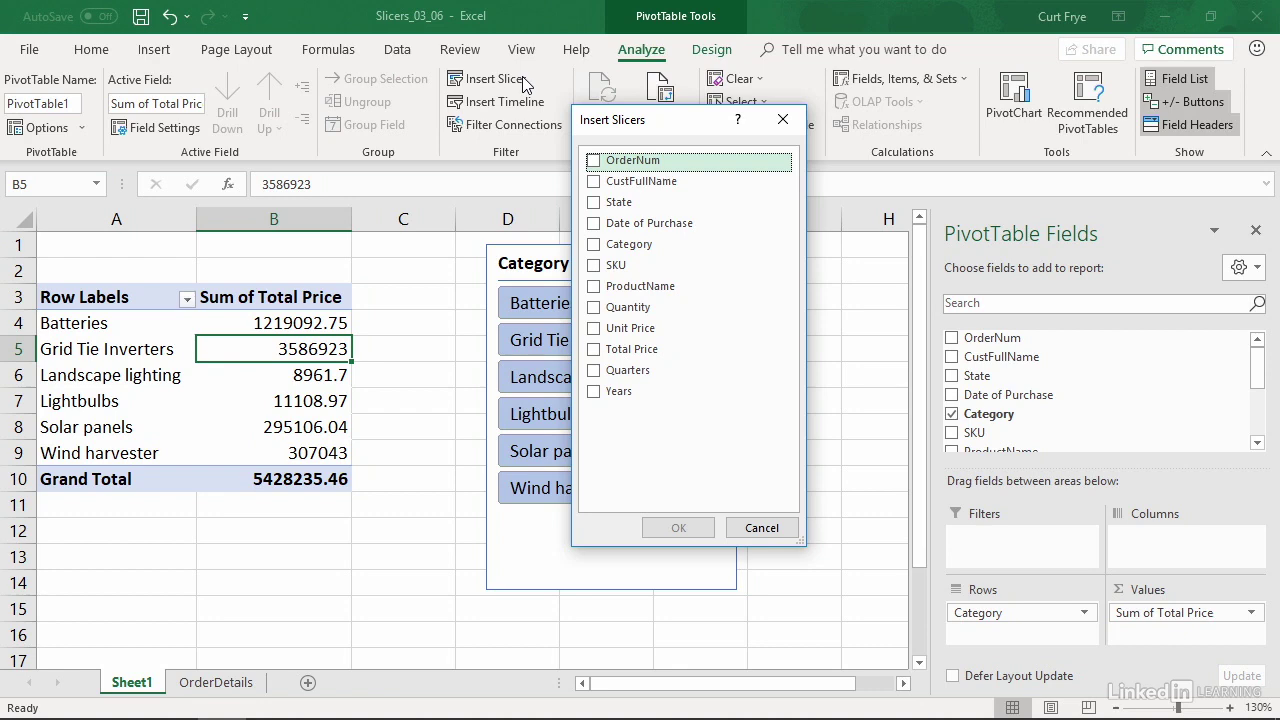
{"action": "left_click", "coordinate": [603, 312]}
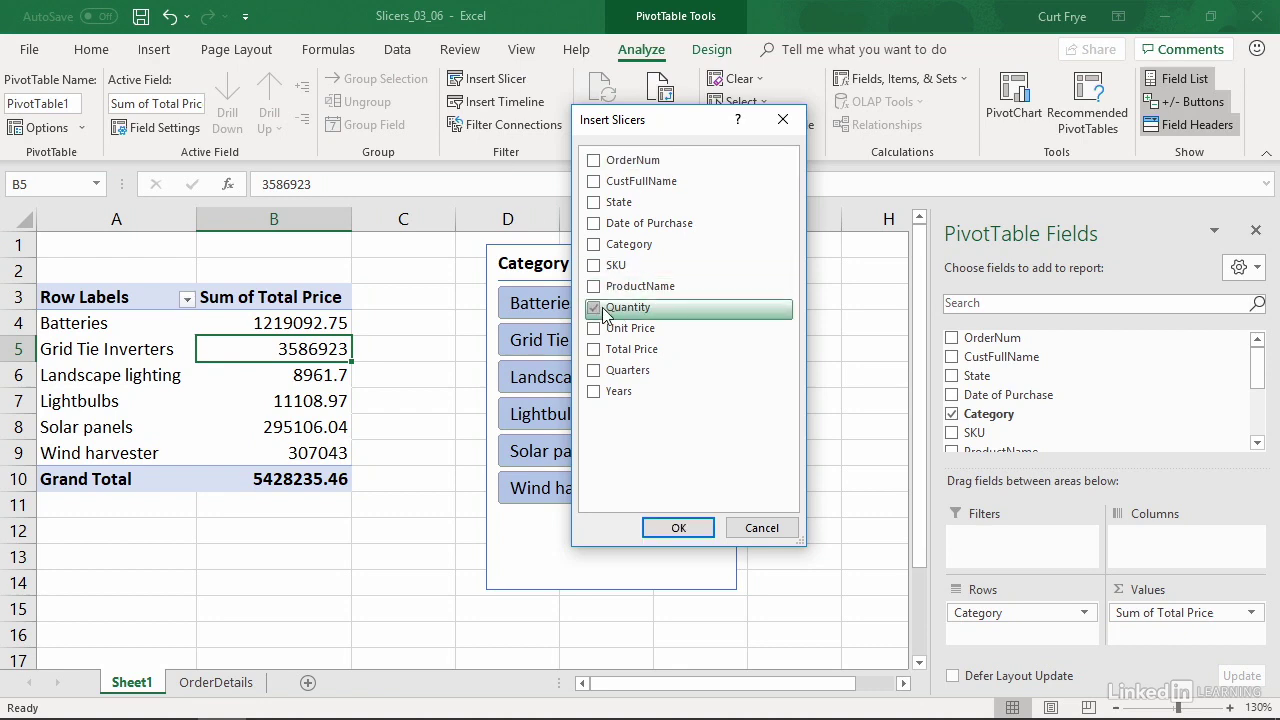
{"action": "left_click", "coordinate": [680, 527]}
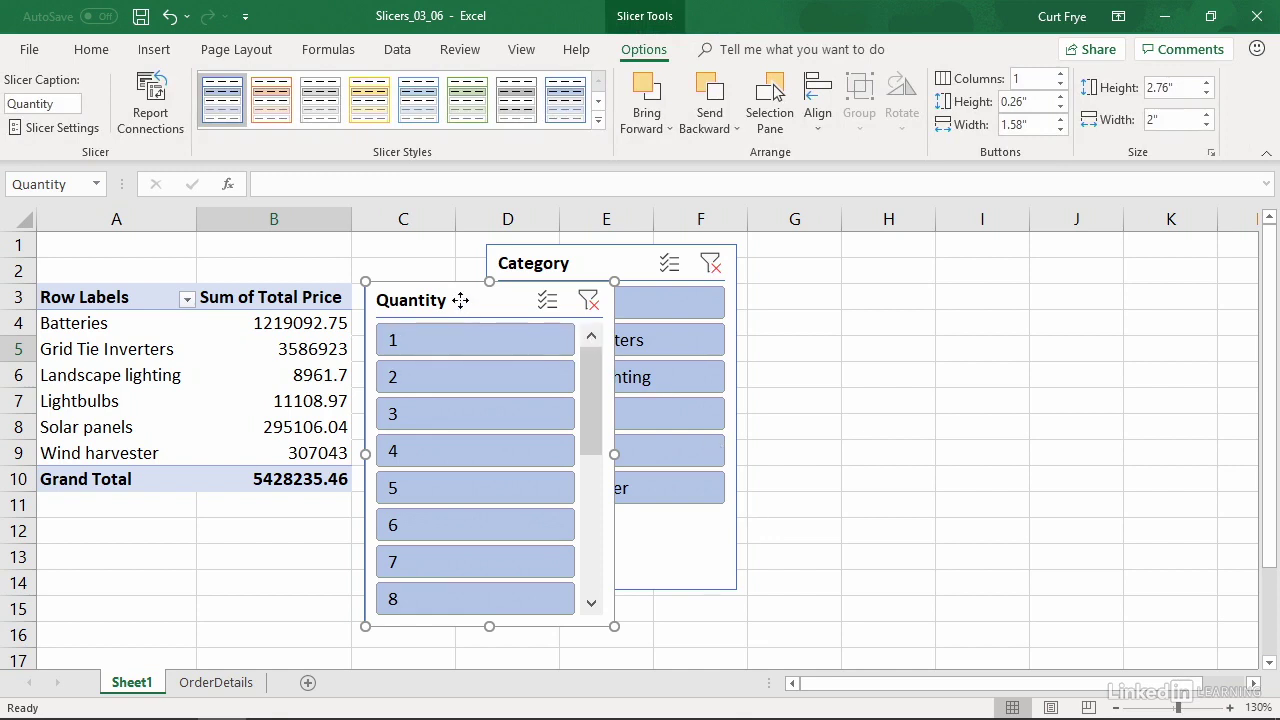
{"action": "left_click_drag", "start_coordinate": [466, 302], "coordinate": [853, 258]}
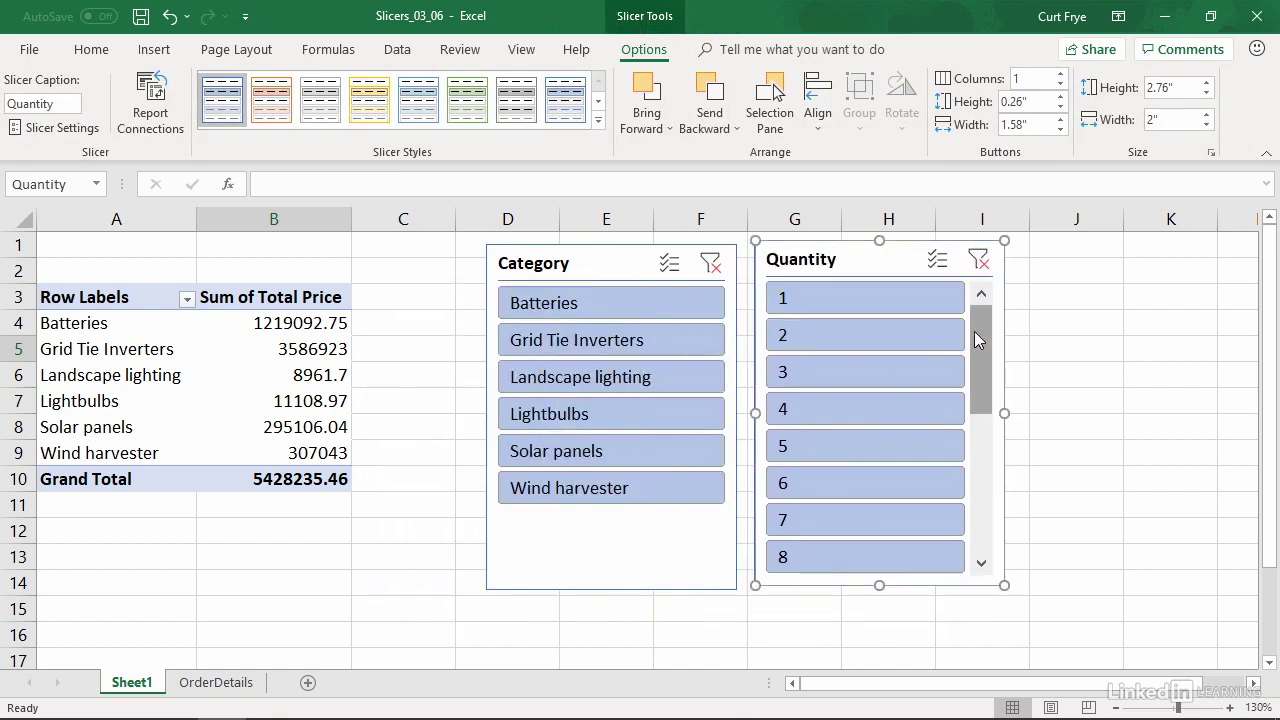
Step: Filter the PivotTable with the Quantity slicer to 1, and extend the selection to quantities 1 through 5
{"action": "left_click_drag", "start_coordinate": [977, 334], "coordinate": [981, 362]}
{"action": "left_click", "coordinate": [897, 300]}
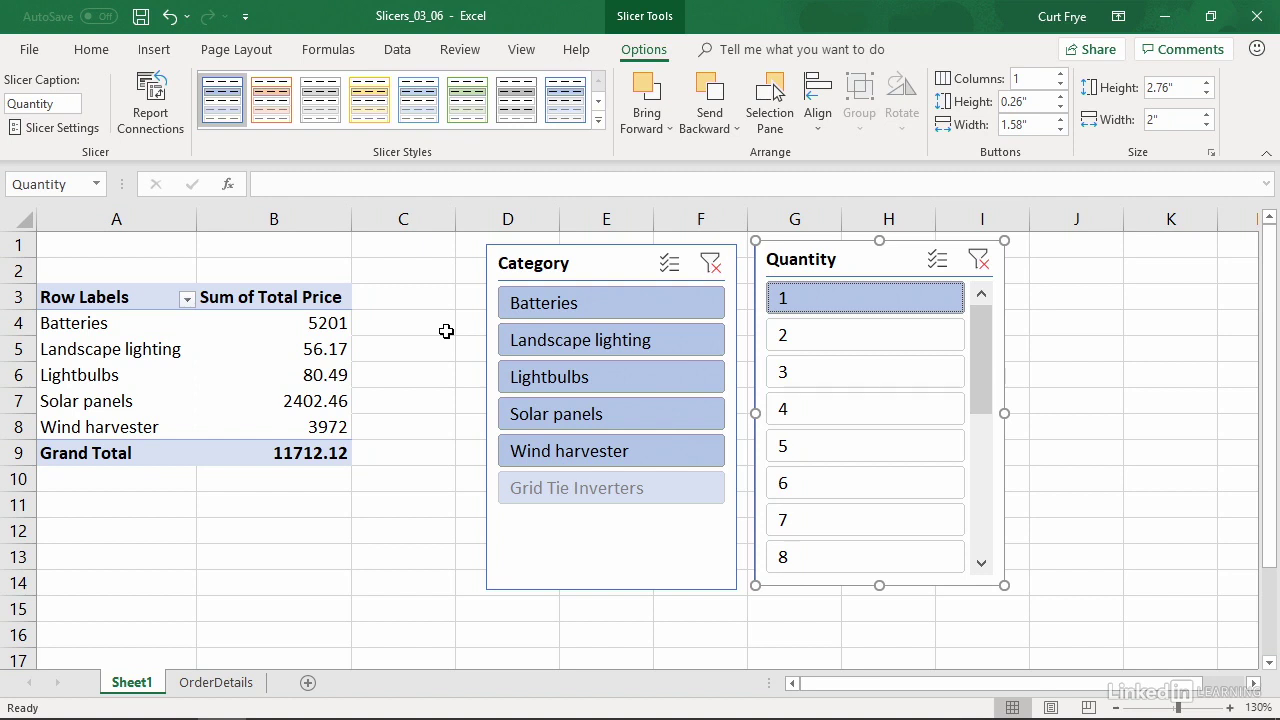
{"action": "left_click", "coordinate": [817, 300]}
{"action": "left_click", "coordinate": [838, 446], "text": "shift"}
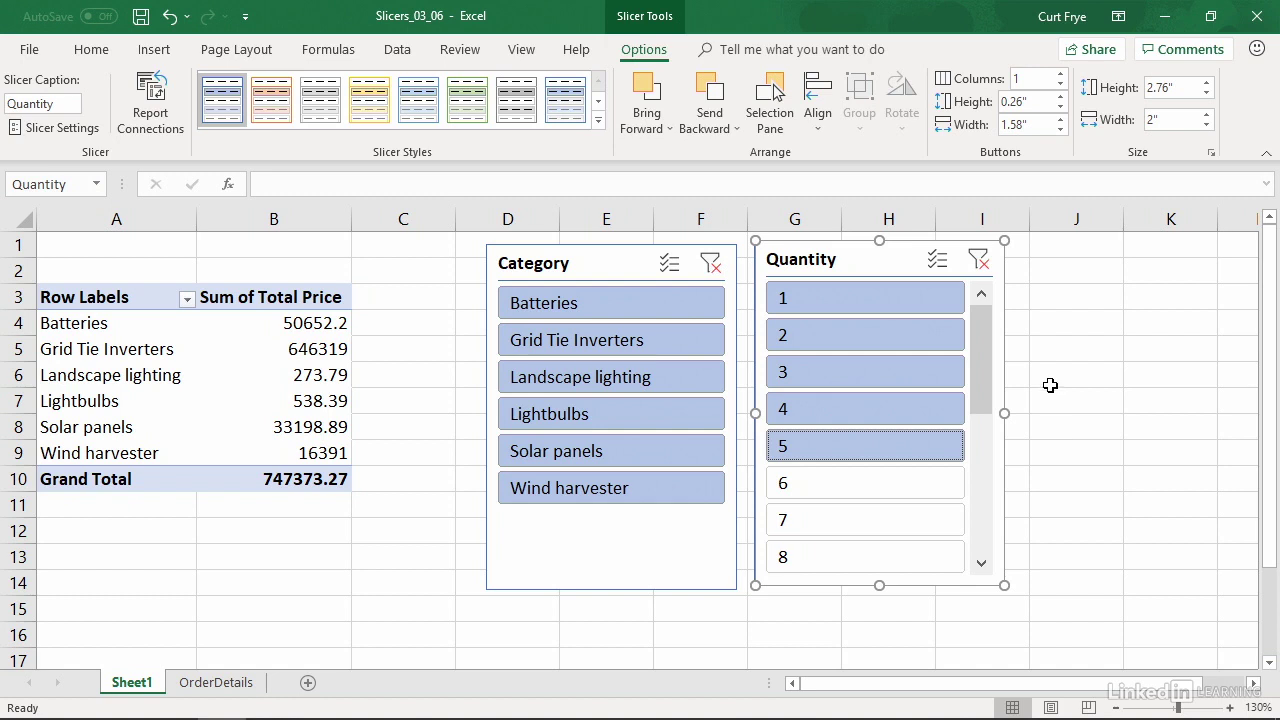
Step: Remove the Quantity slicer and the Category slicer from the worksheet
{"action": "right_click", "coordinate": [870, 262]}
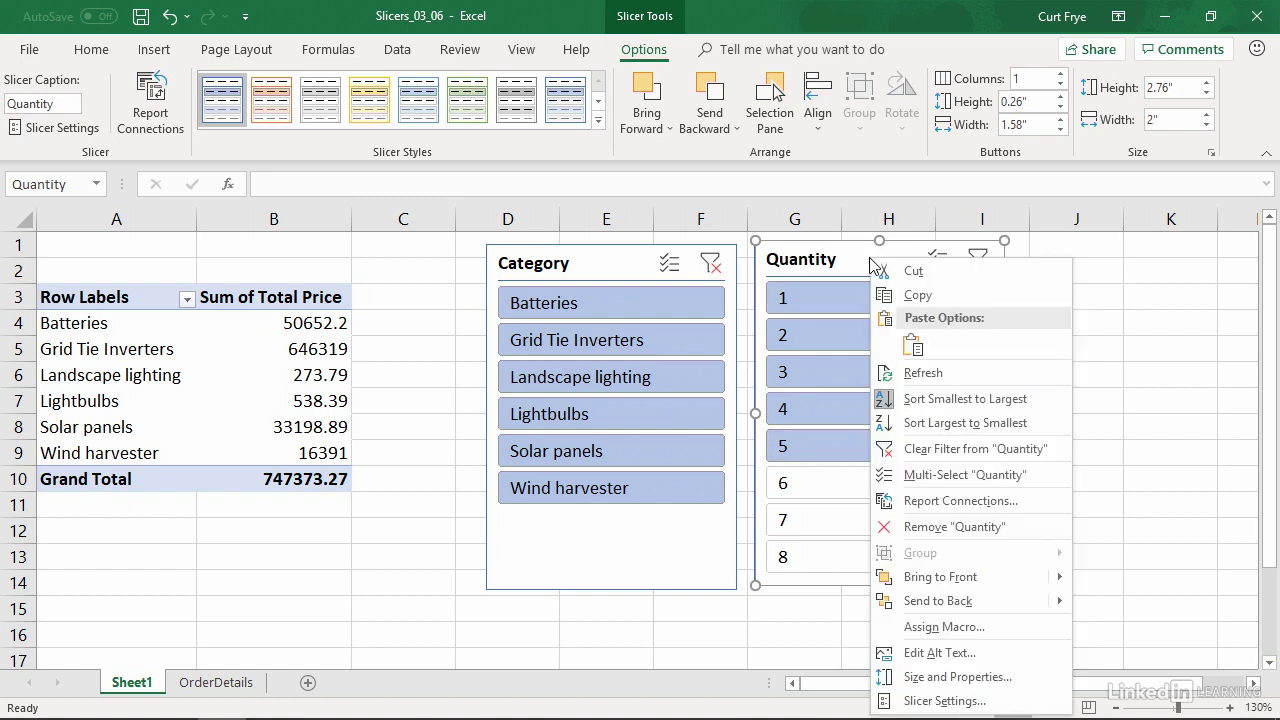
{"action": "left_click", "coordinate": [1024, 527]}
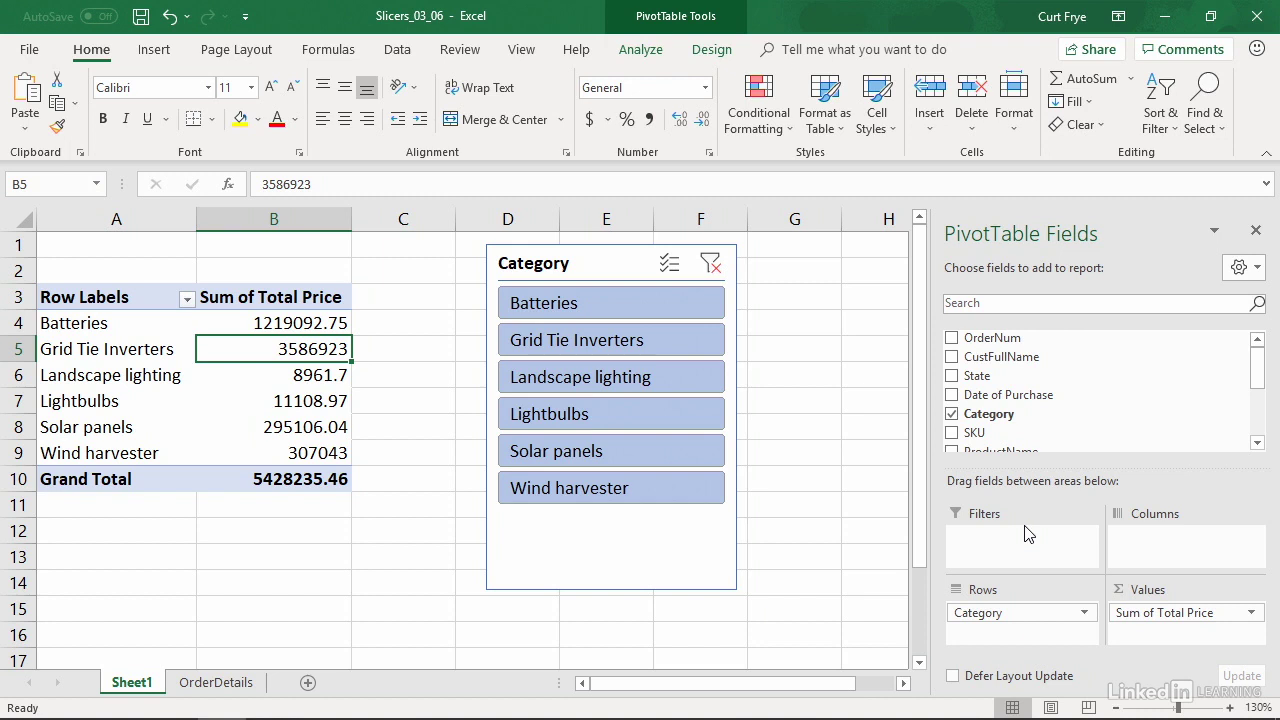
{"action": "right_click", "coordinate": [615, 263]}
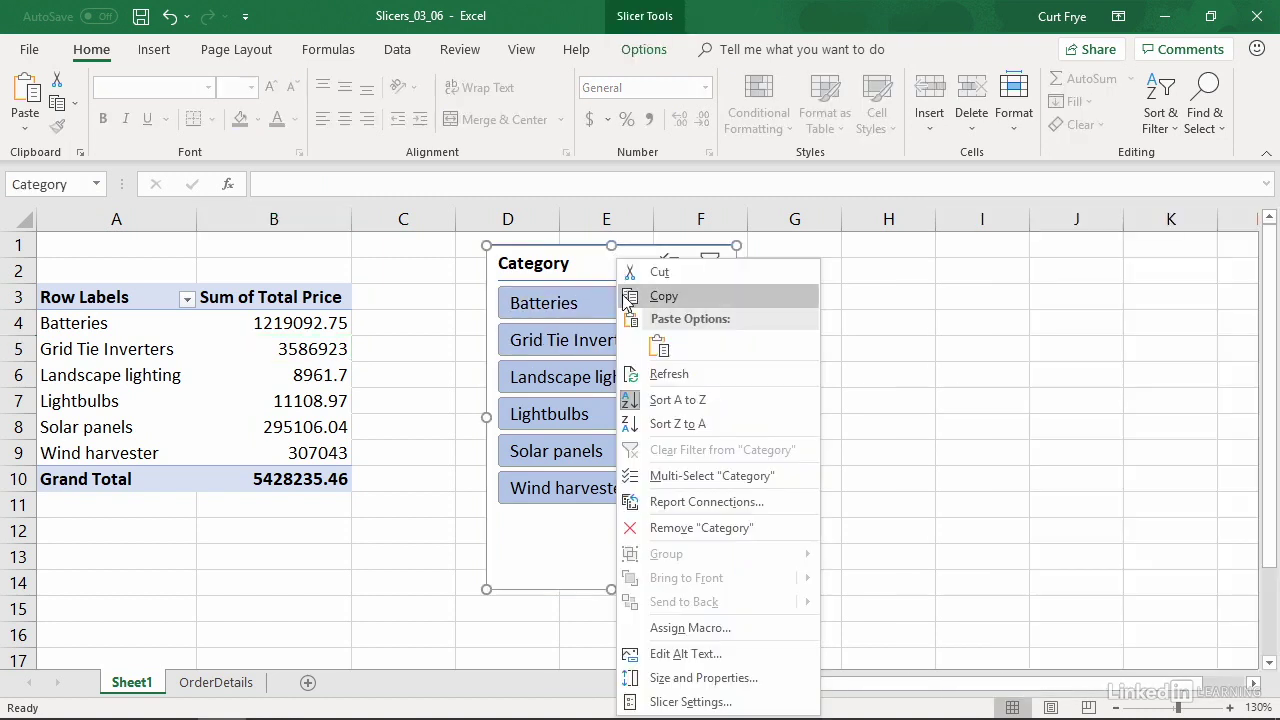
{"action": "left_click", "coordinate": [767, 530]}
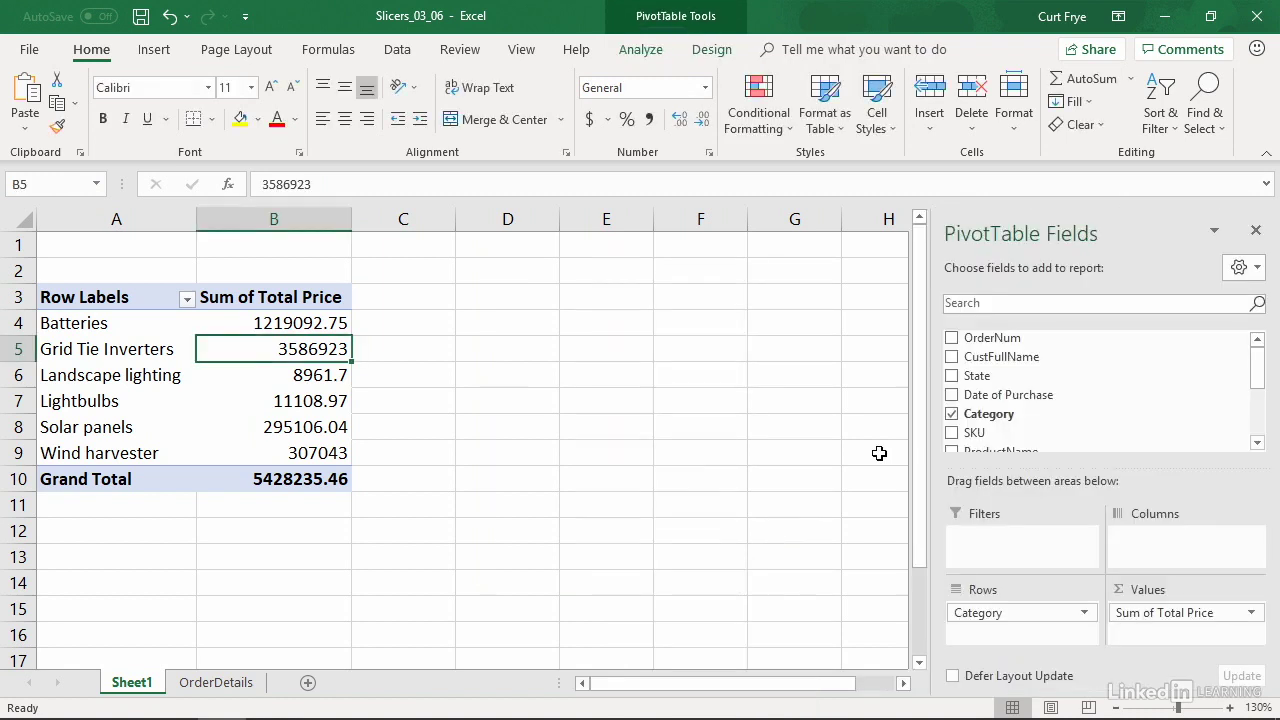